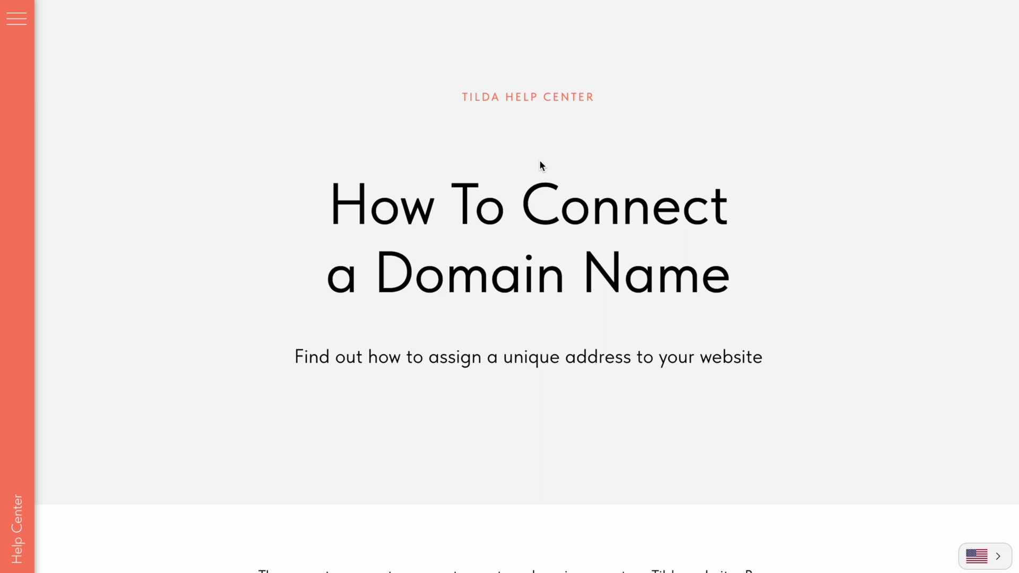
- Read the domain connection guide, examining the NS-record and A-record methods and the Tilda nameserver addresses
scroll(540, 161, "down", 15)
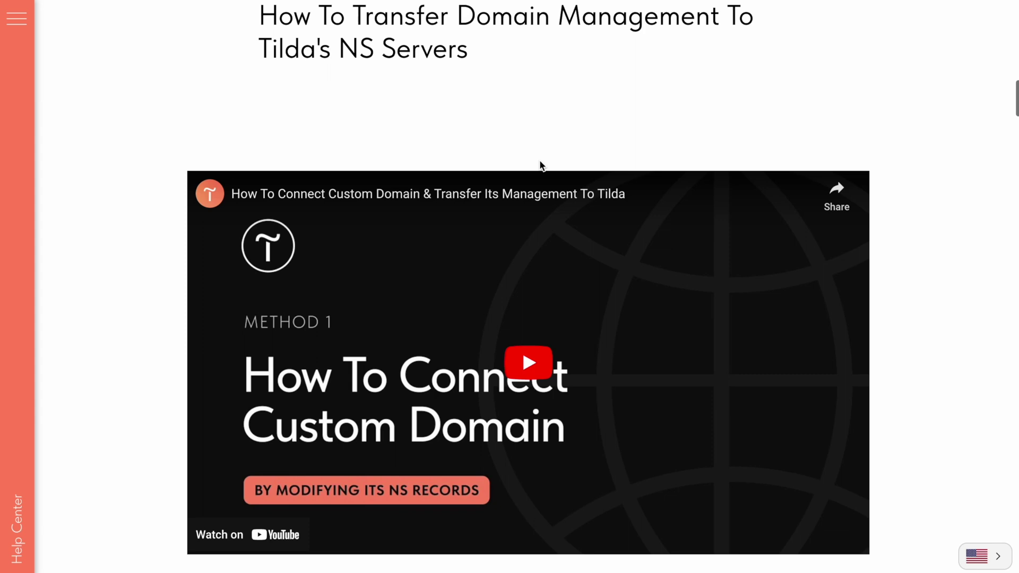
scroll(539, 161, "down", 20)
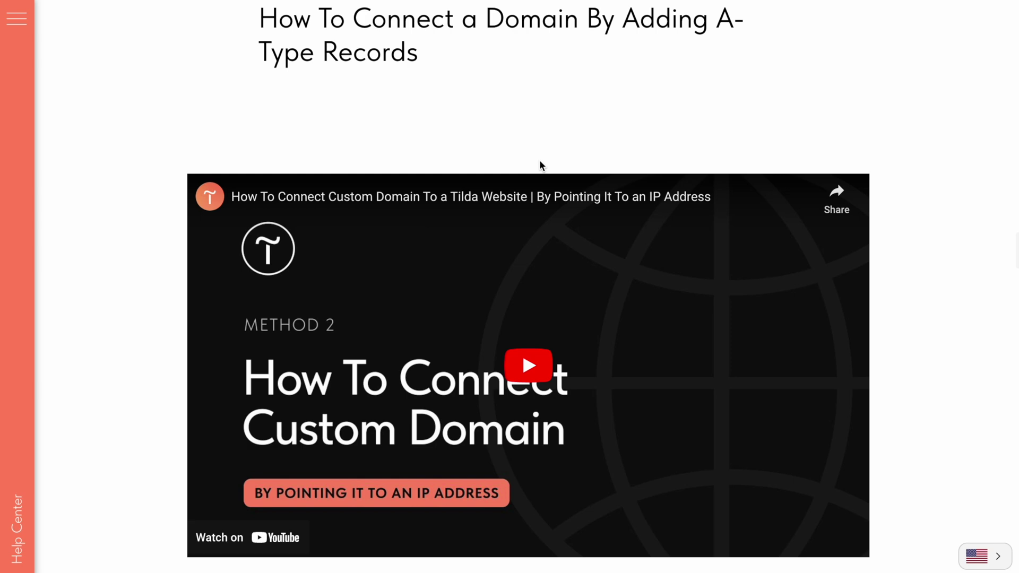
scroll(539, 162, "down", 20)
scroll(539, 162, "up", 10)
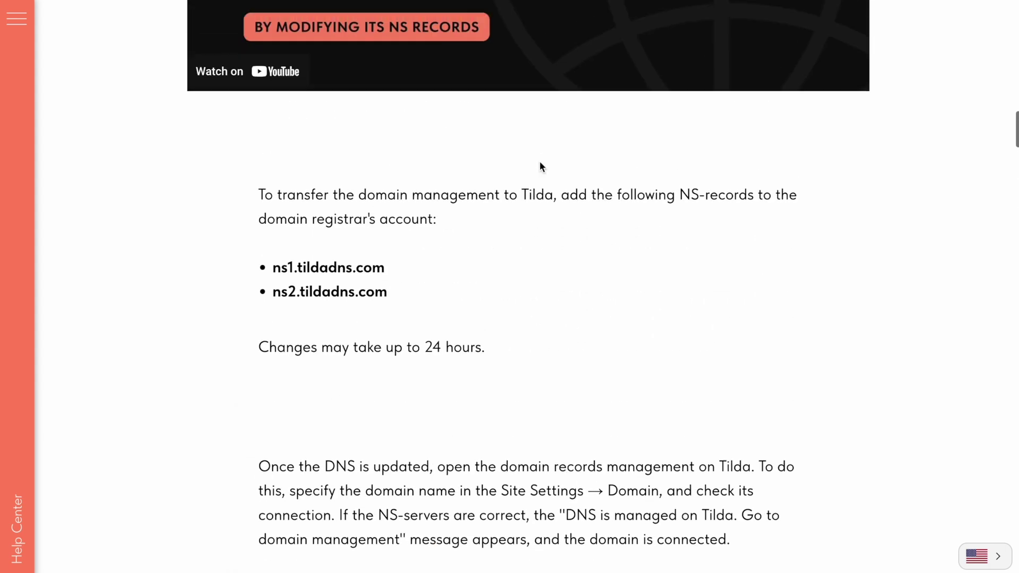
scroll(539, 164, "up", 4)
left_click_drag(387, 539, 271, 497)
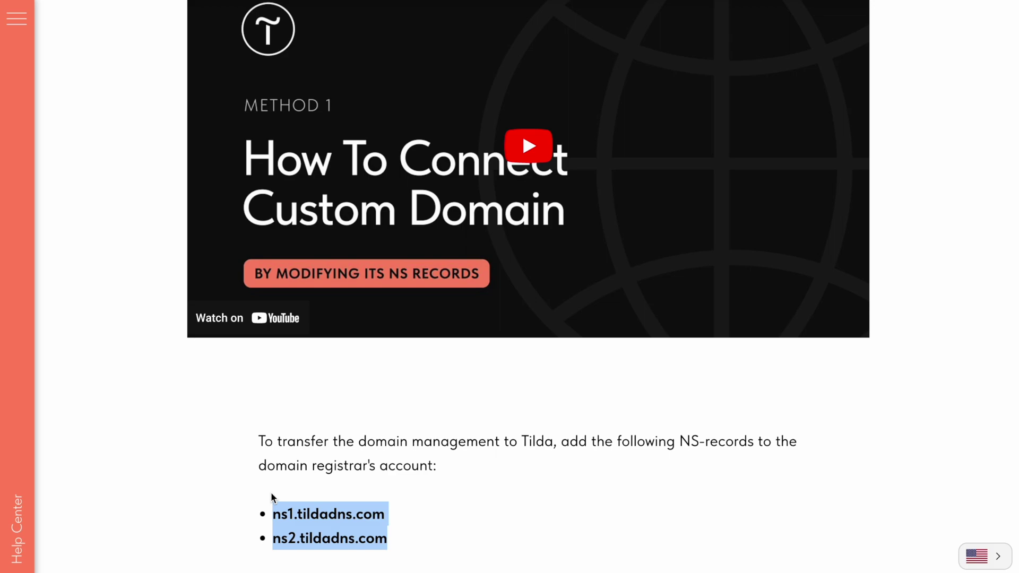
left_click(270, 491)
scroll(544, 168, "down", 5)
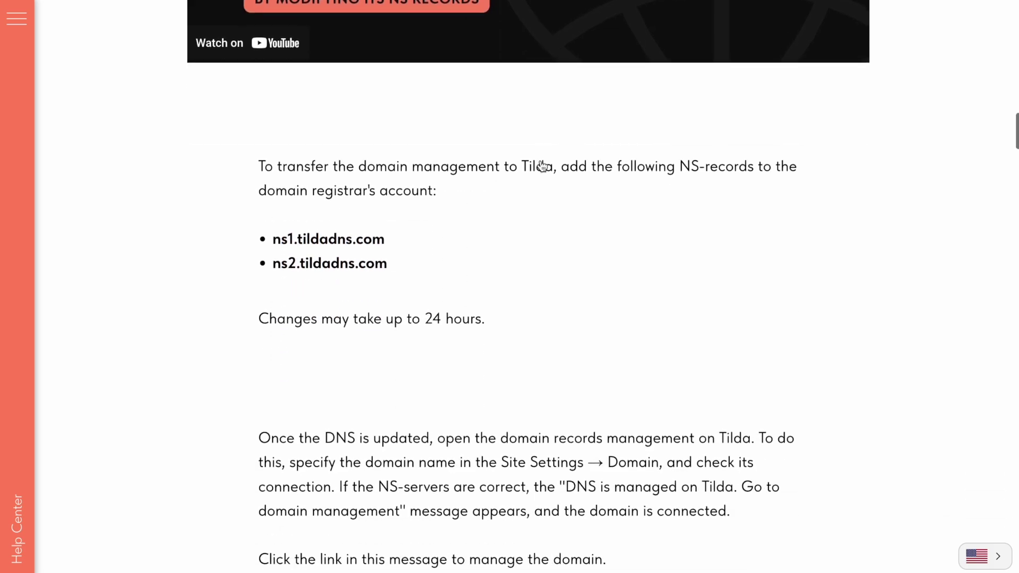
scroll(542, 166, "down", 20)
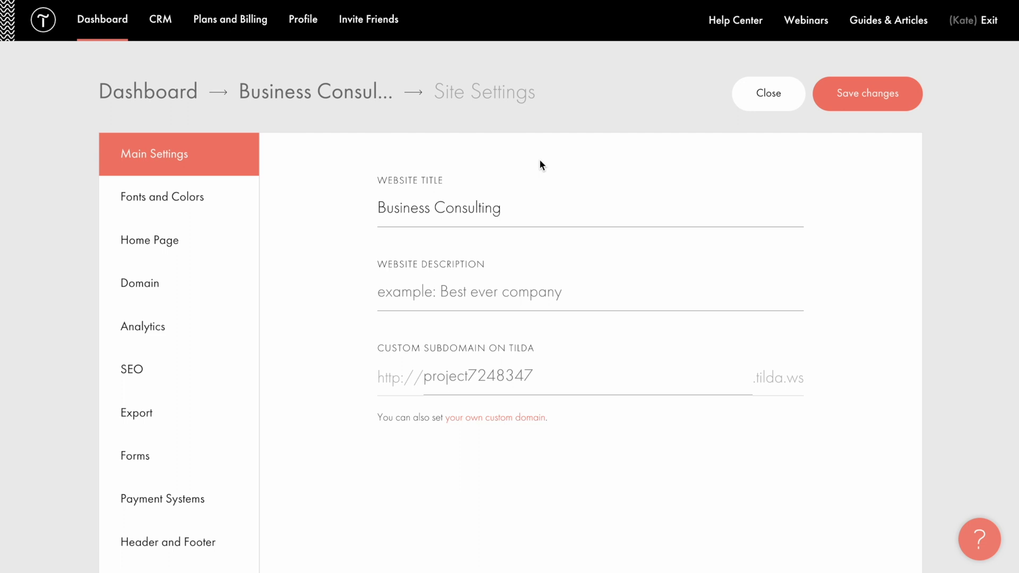
- Set the website's custom Tilda subdomain to mycompany-website and save the changes
triple_click(609, 364)
type("mycompany-website")
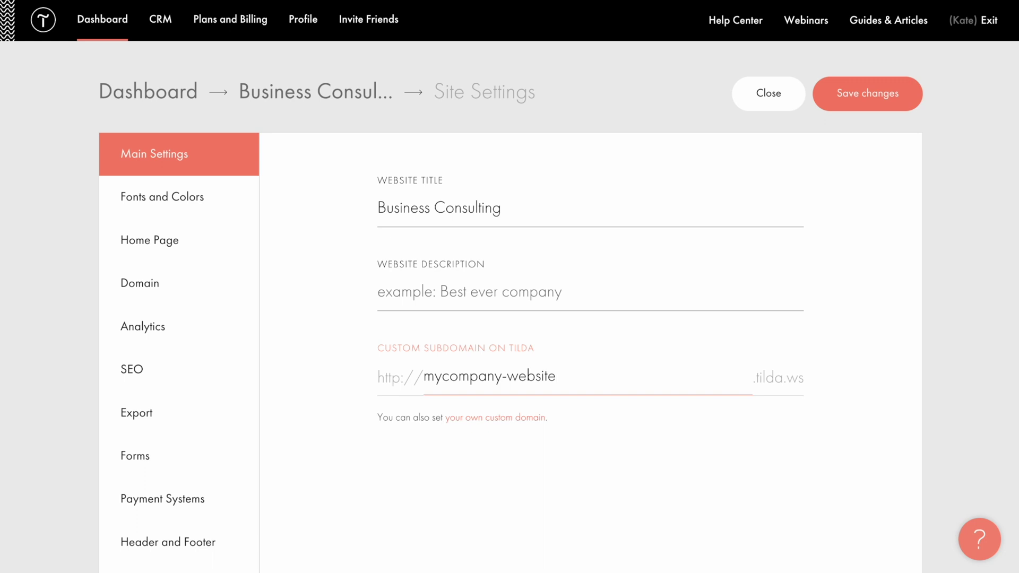
left_click(642, 344)
left_click(861, 102)
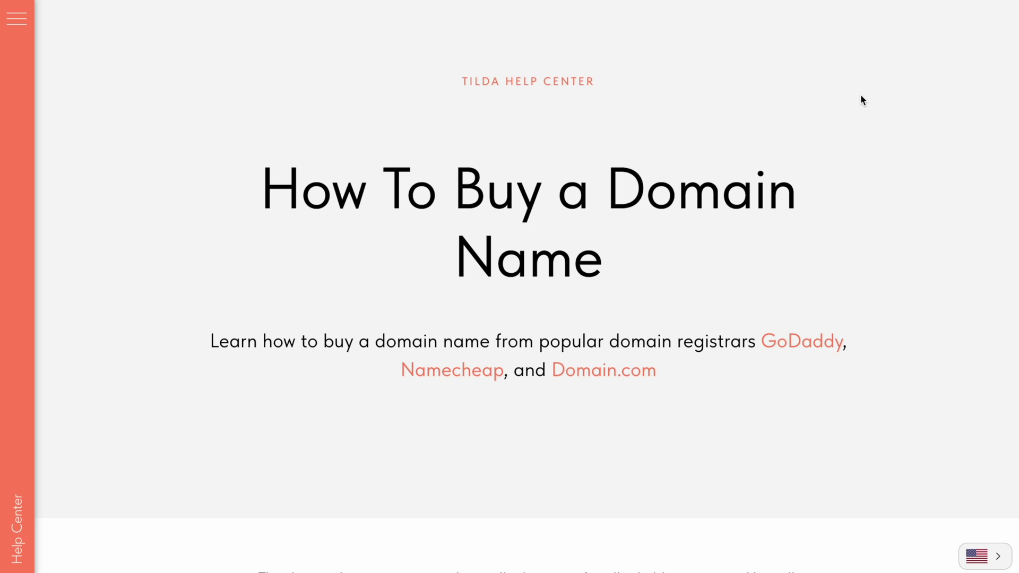
- Leave the domain-buying guide, save mycompany-website.com as the site's custom domain and check the domain connection
scroll(860, 97, "down", 6)
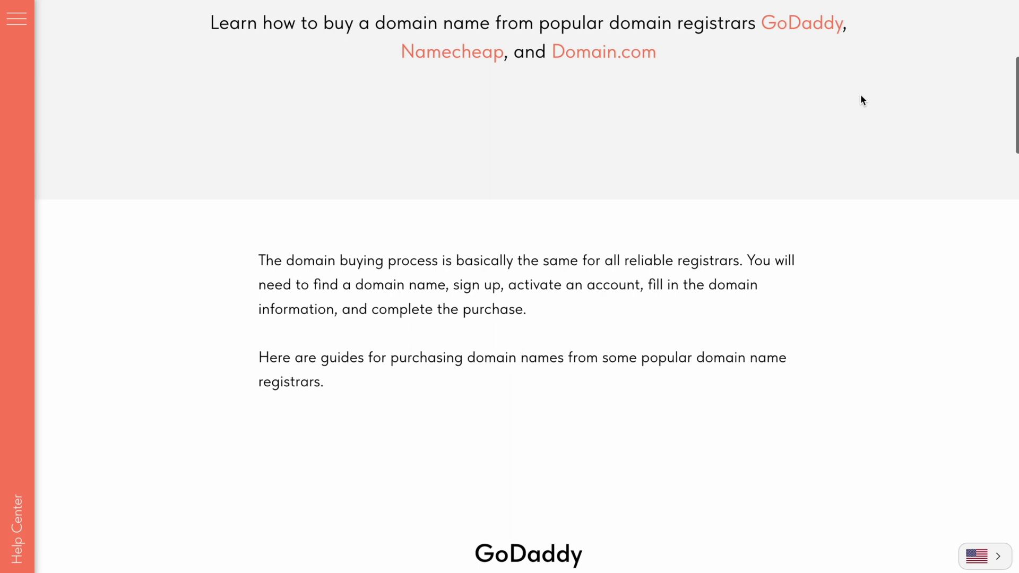
key("ctrl+w")
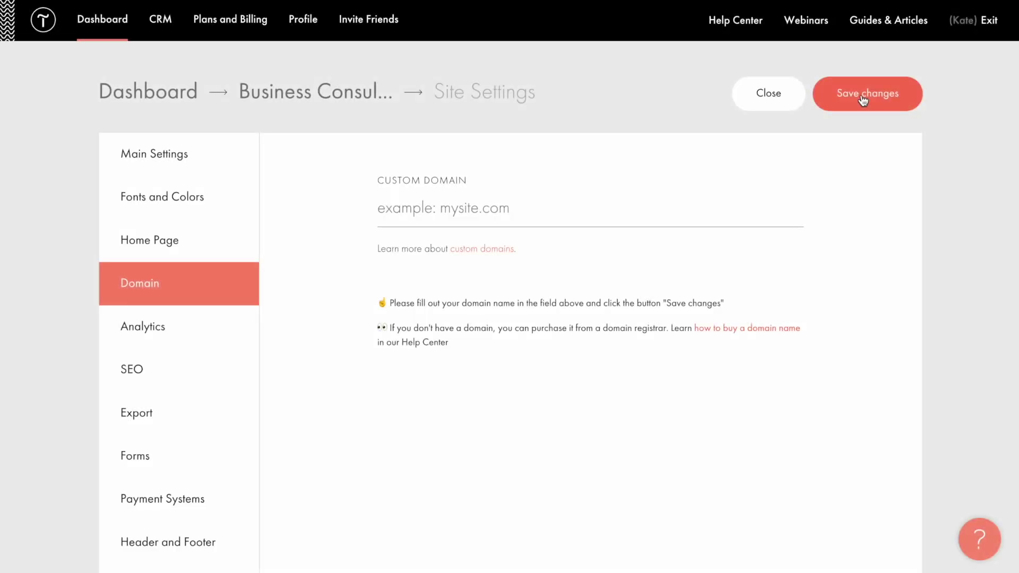
left_click(629, 195)
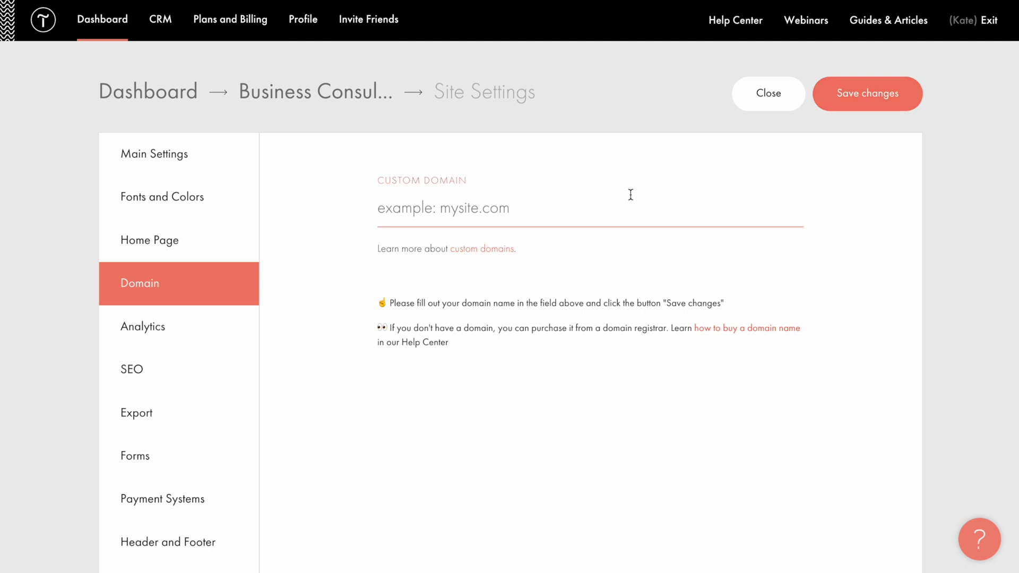
type("mycompany-website.com")
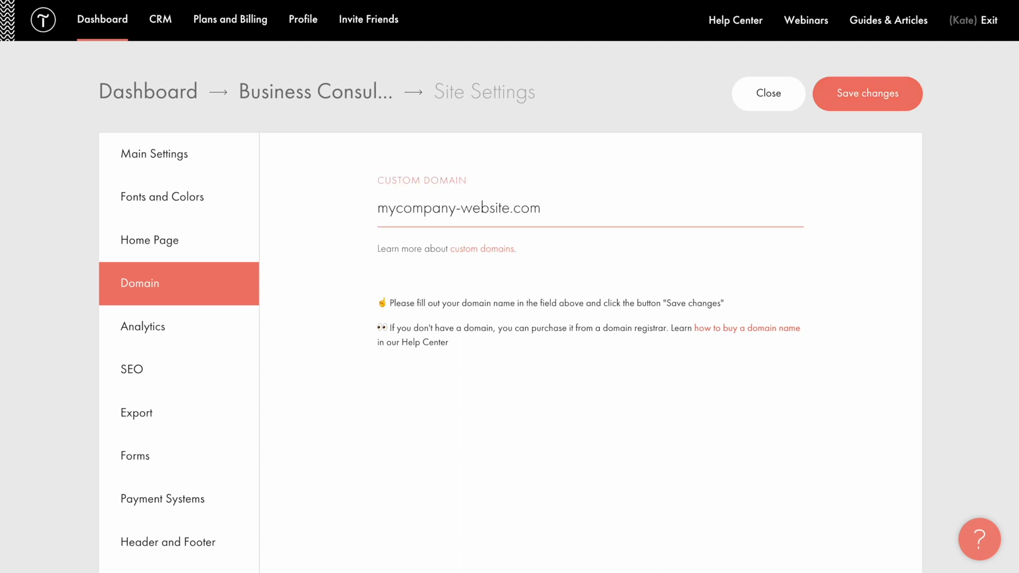
left_click(861, 95)
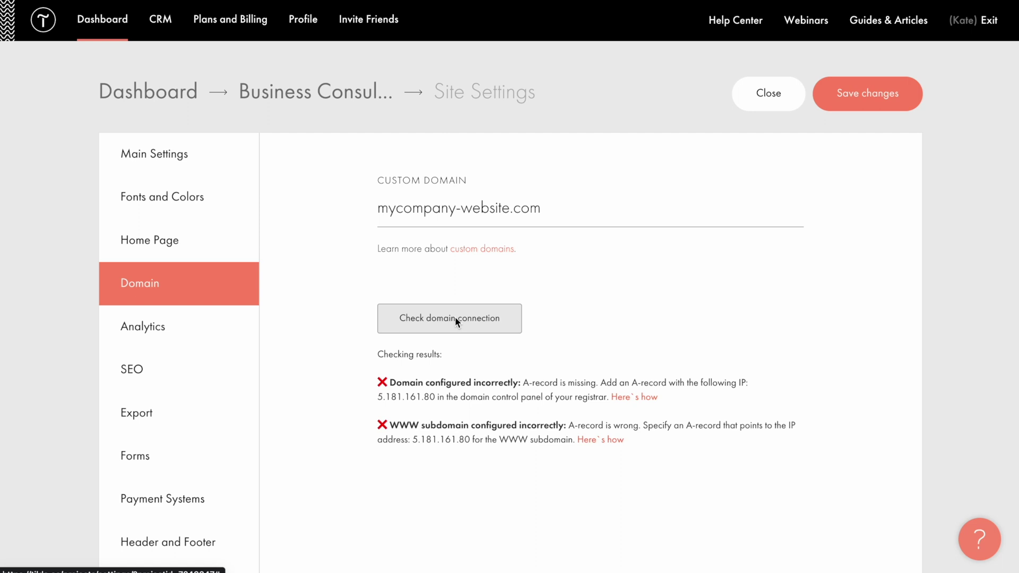
left_click(455, 319)
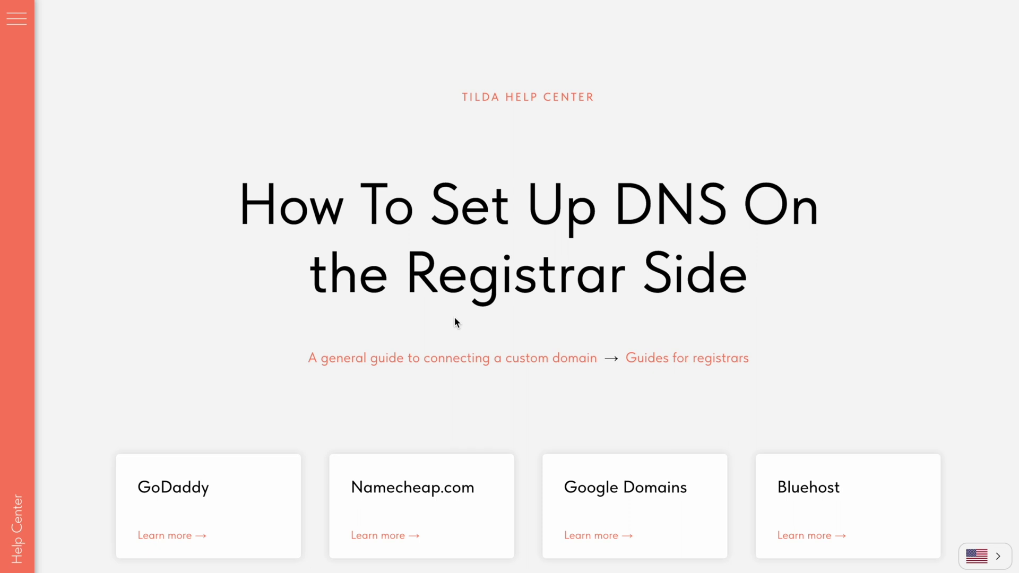
- Set the custom domain in the site settings to mycompany-website.com and save the changes
scroll(455, 318, "down", 3)
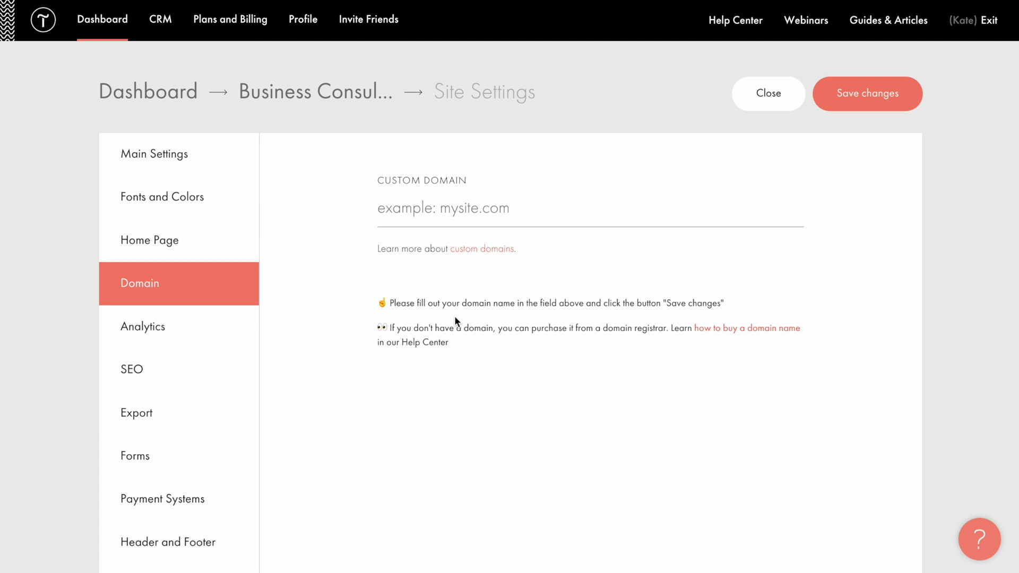
left_click(564, 215)
type("mycompany-website.com")
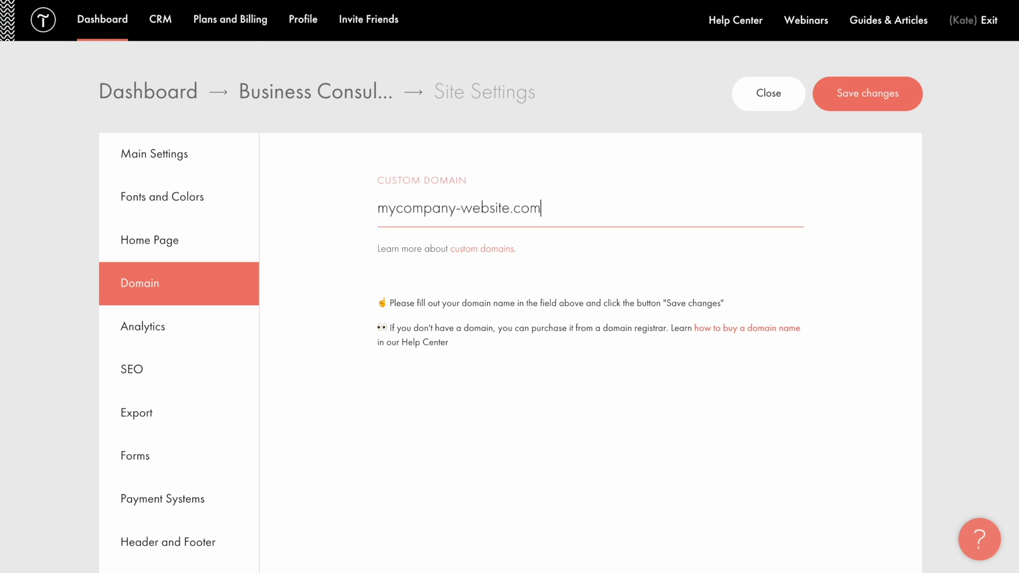
left_click(860, 95)
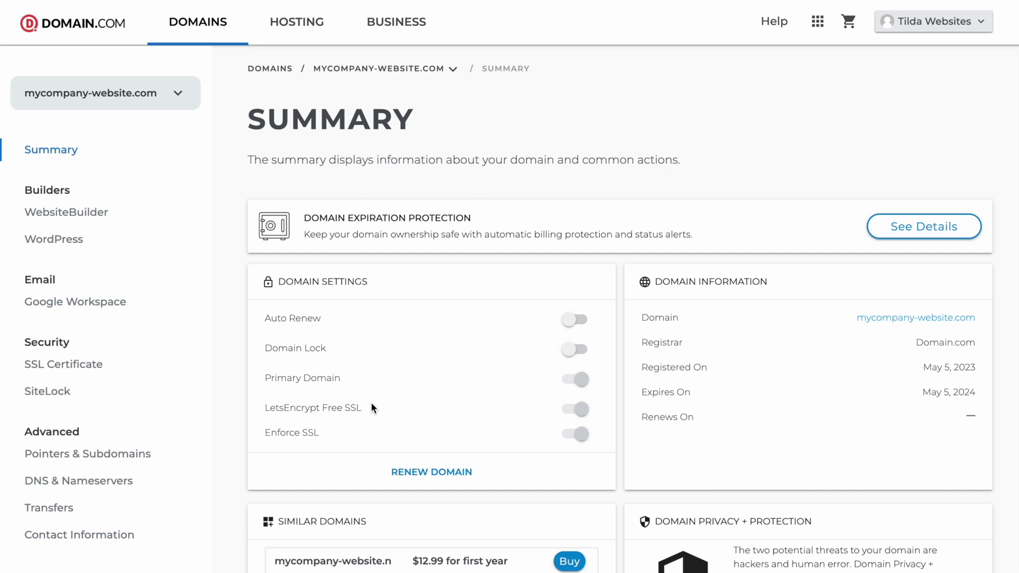
- In Domain.com, add ns1.tildadns.com as a nameserver for mycompany-website.com
left_click(62, 485)
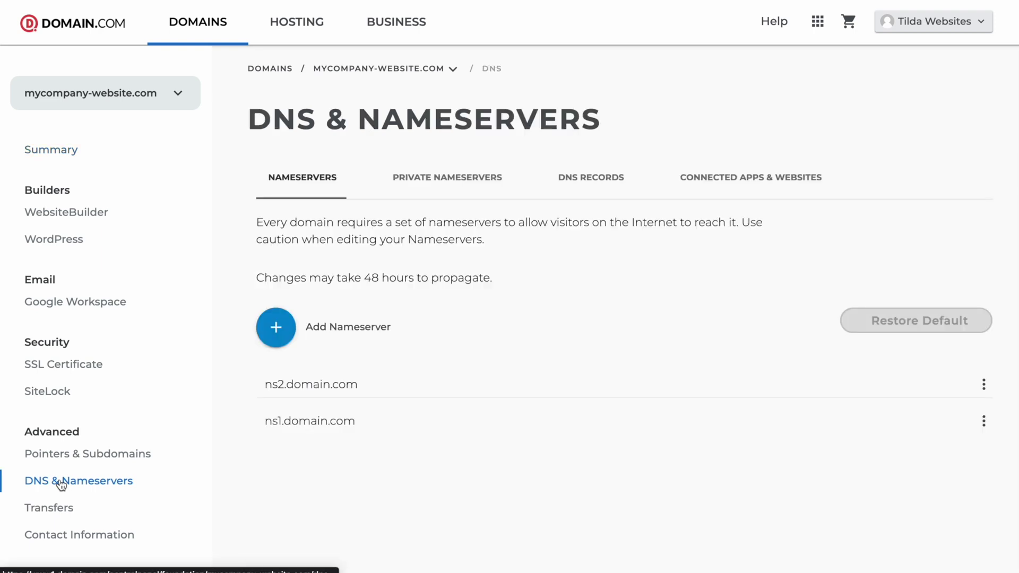
left_click(277, 328)
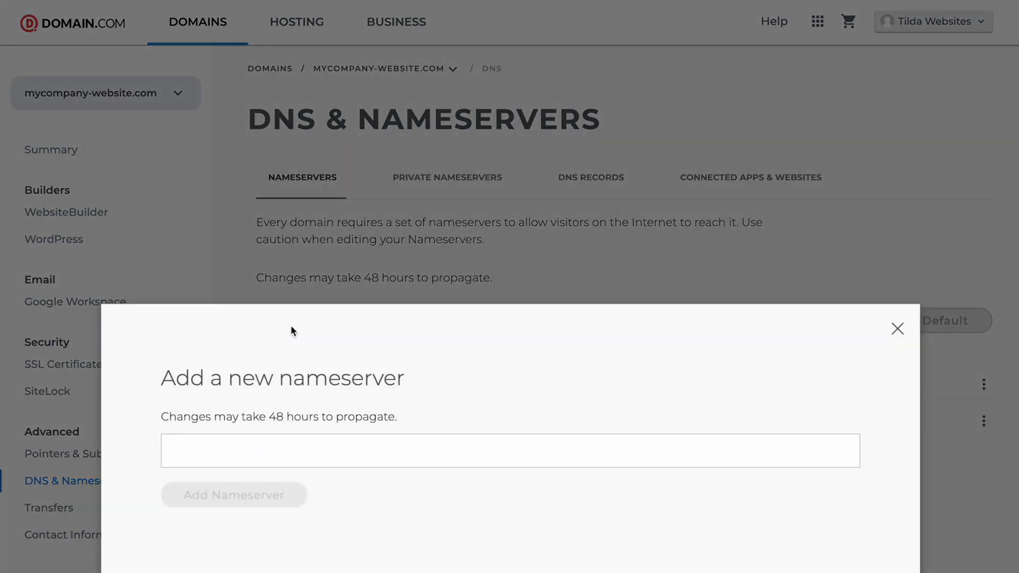
left_click(440, 436)
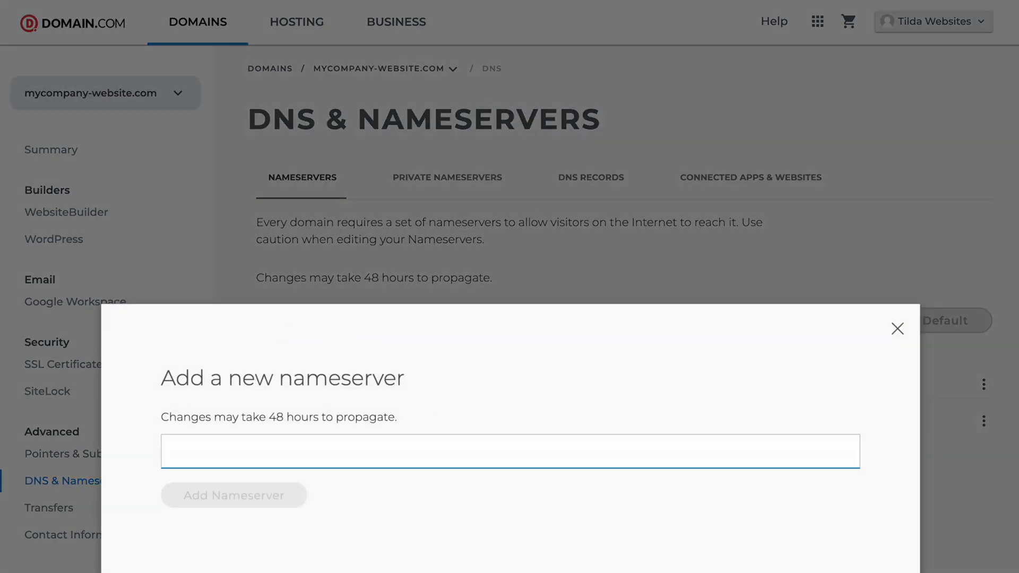
type("ns1.tildadns.com")
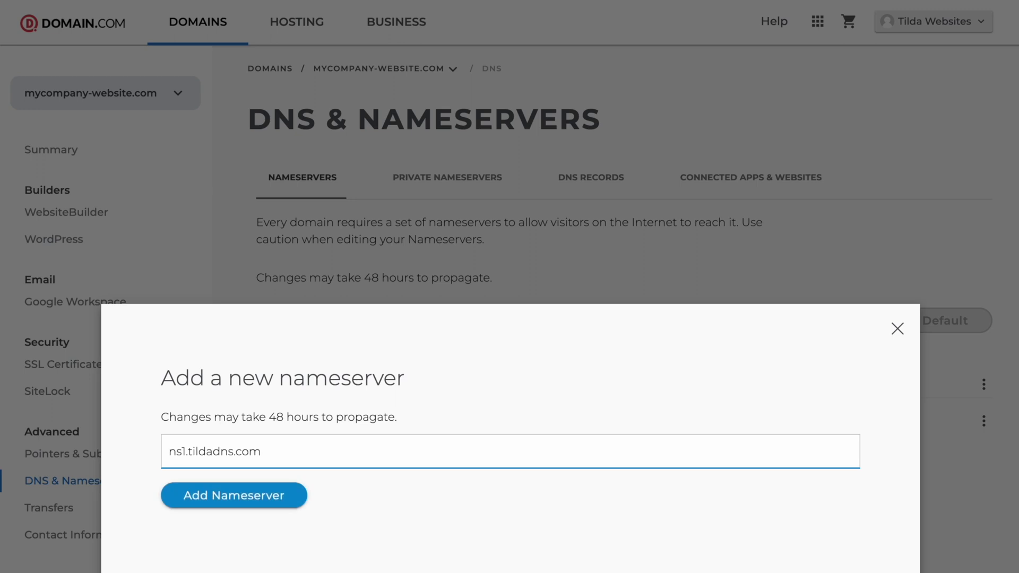
left_click(341, 486)
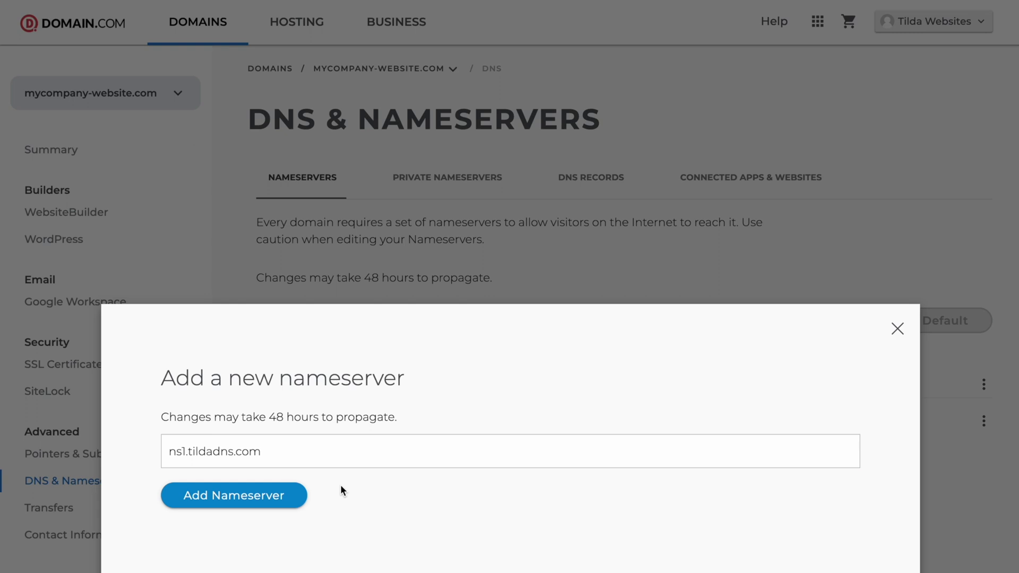
left_click(210, 494)
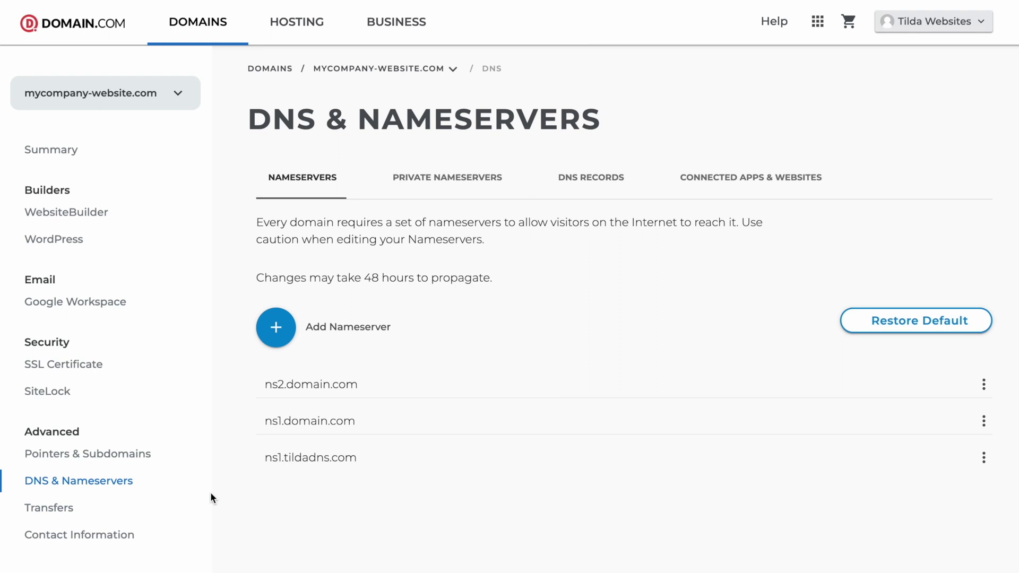
- Add a second Tilda nameserver, ns2.tildadns.com, to the domain's nameserver list
left_click(275, 326)
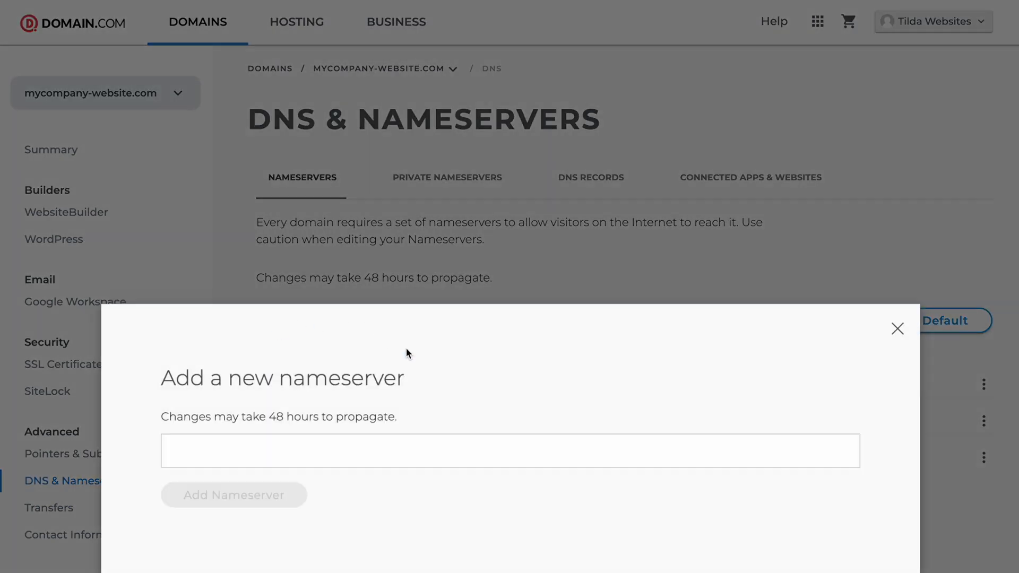
type("ns2.tildadns.com")
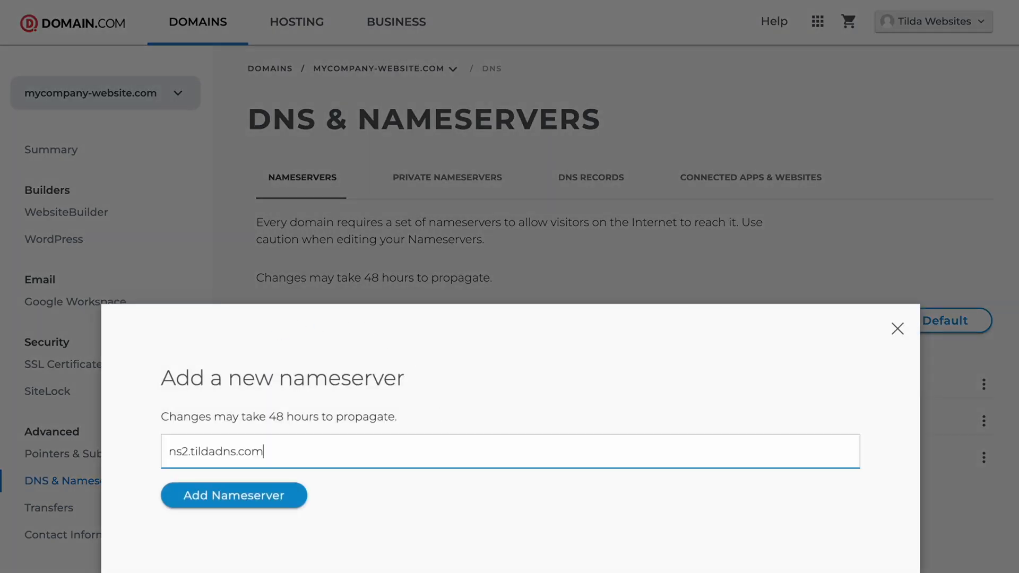
left_click(326, 478)
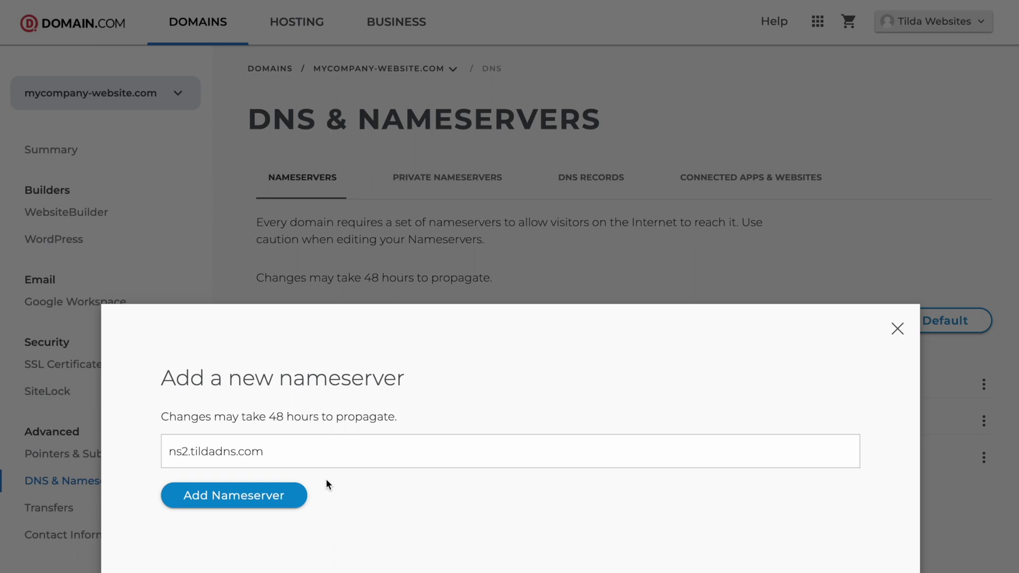
left_click(215, 498)
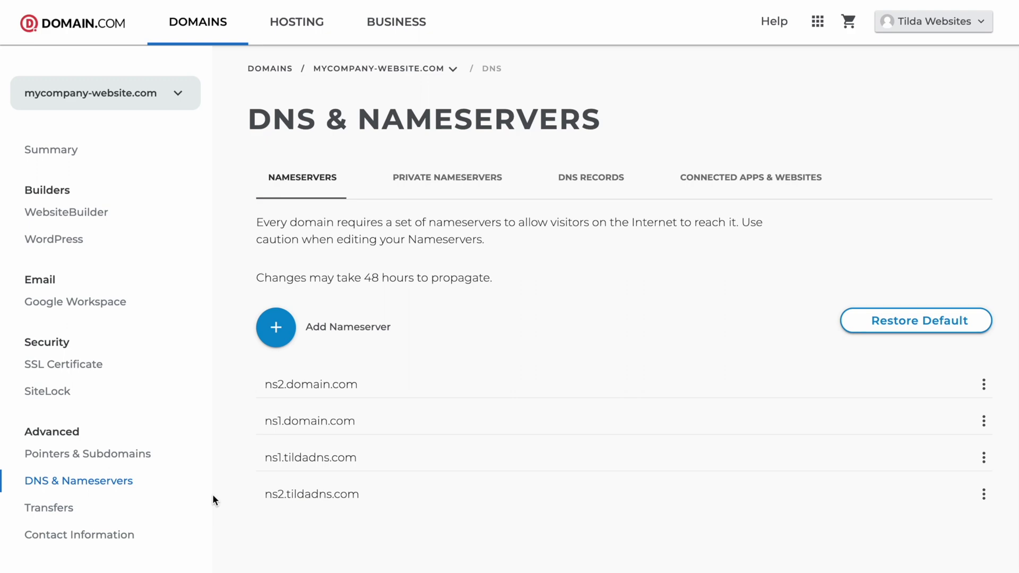
- Remove the registrar's default nameservers ns2.domain.com and ns1.domain.com from the domain
left_click(983, 385)
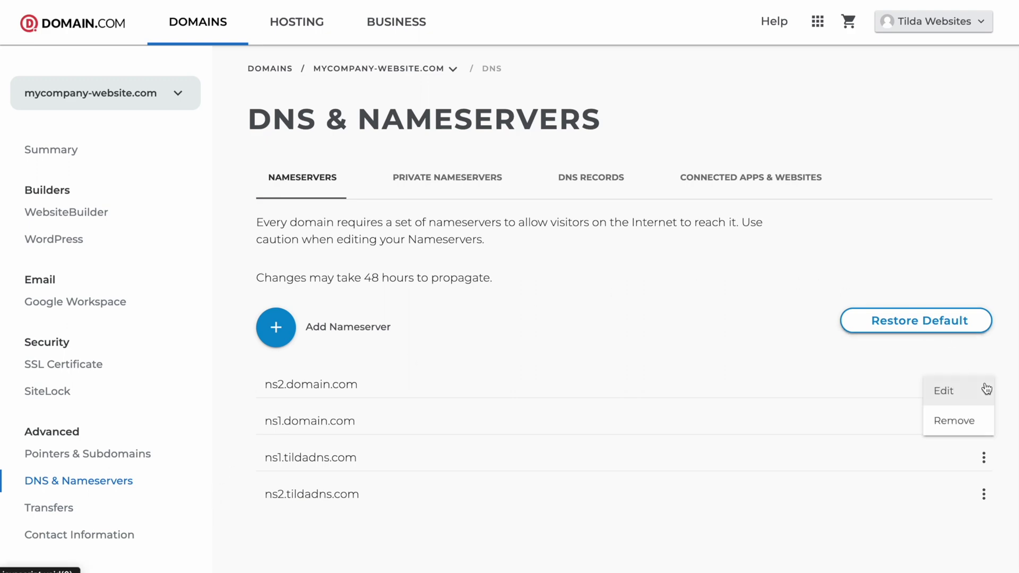
left_click(955, 421)
left_click(434, 291)
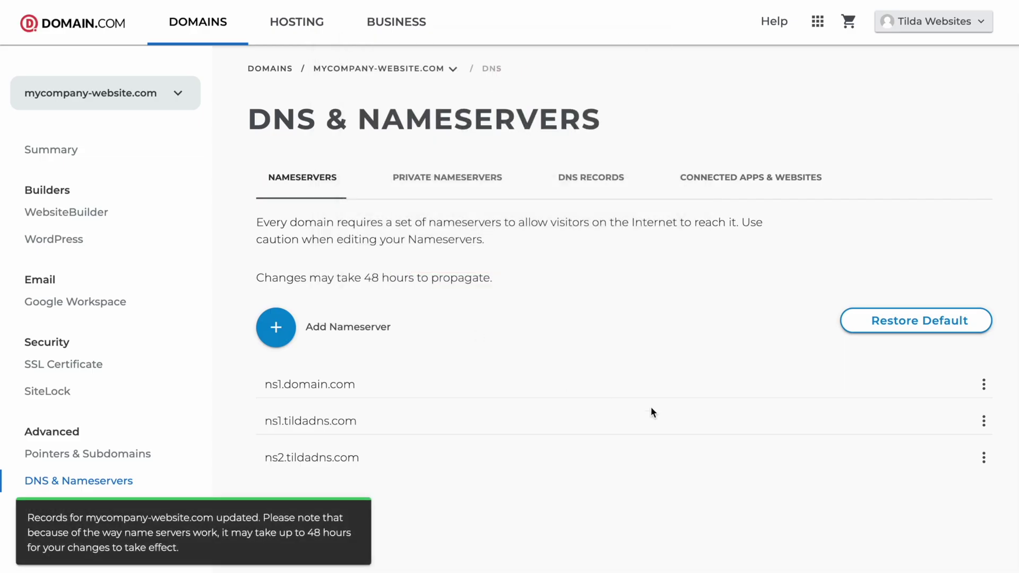
left_click(983, 384)
left_click(955, 420)
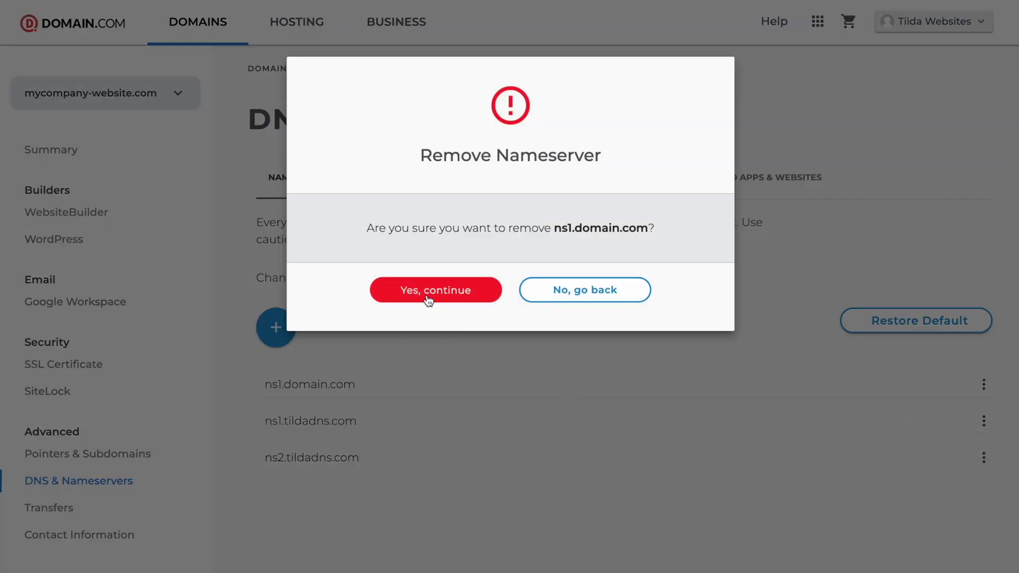
left_click(426, 290)
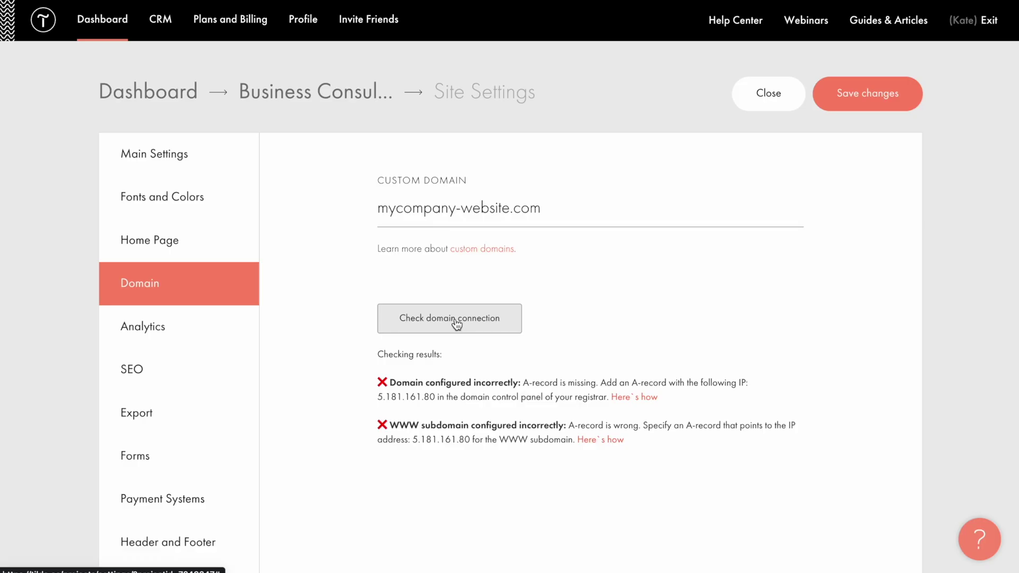
- Back in Tilda, check the domain connection and review the DNS records in domain management
left_click(455, 320)
left_click(456, 320)
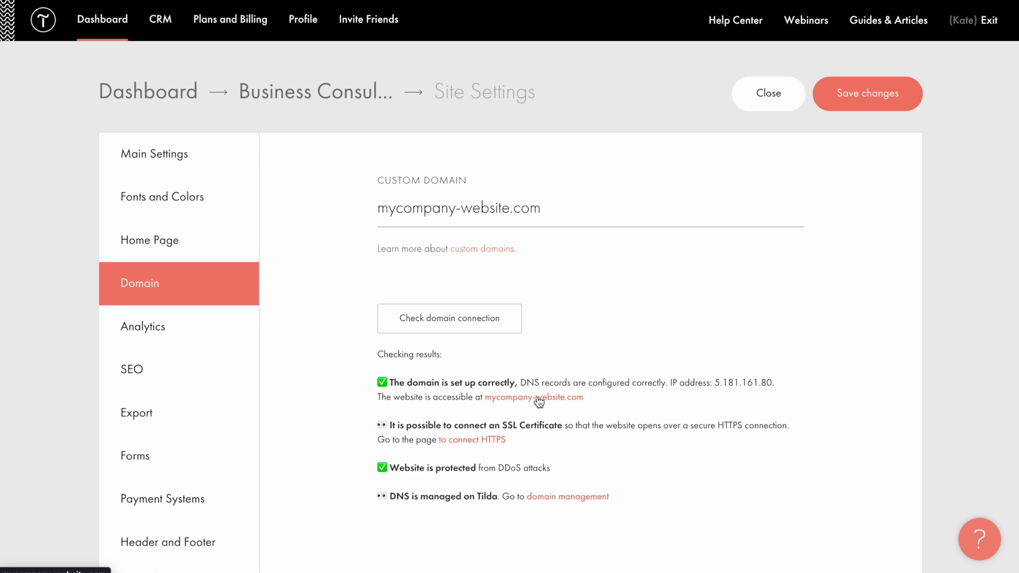
left_click(560, 498)
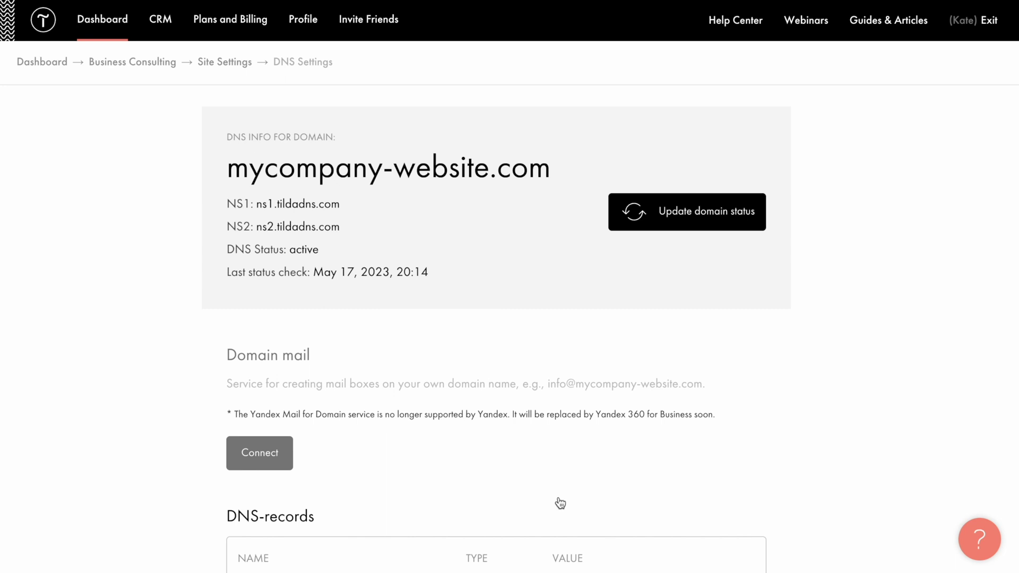
scroll(560, 503, "down", 6)
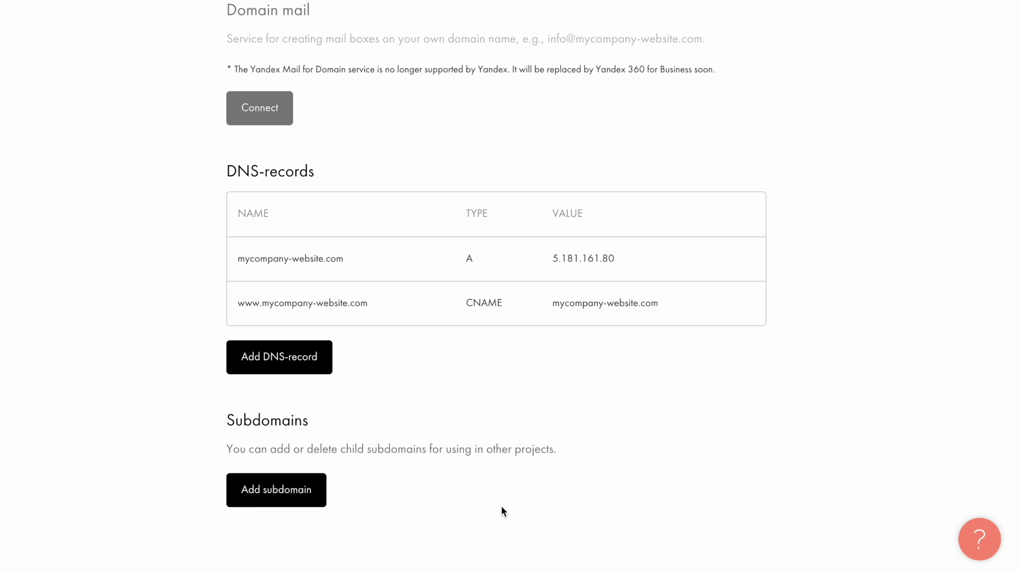
scroll(561, 484, "up", 7)
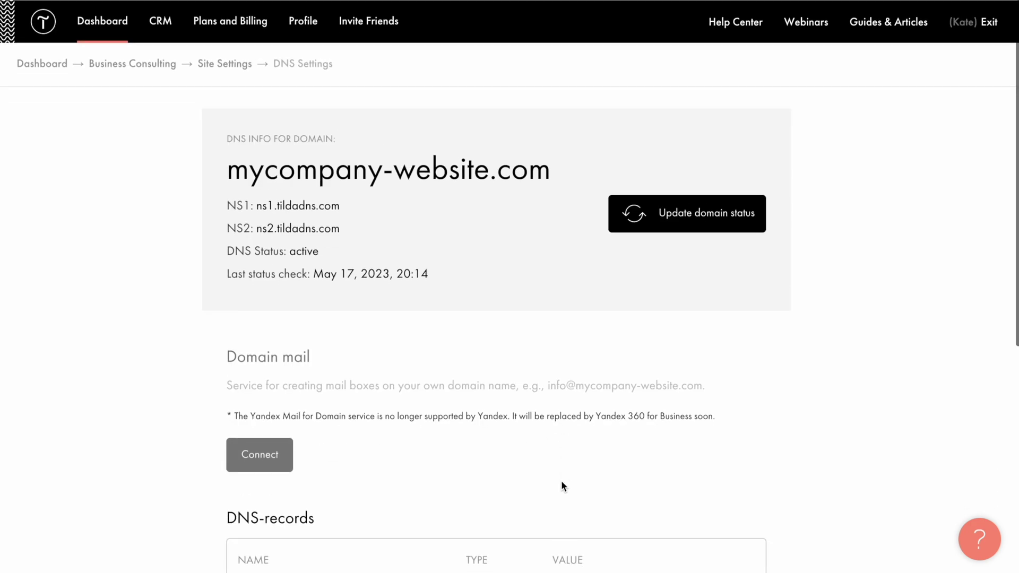
- Return to the Business Consulting project, publish all of its pages and dismiss the publishing dialog
left_click(218, 63)
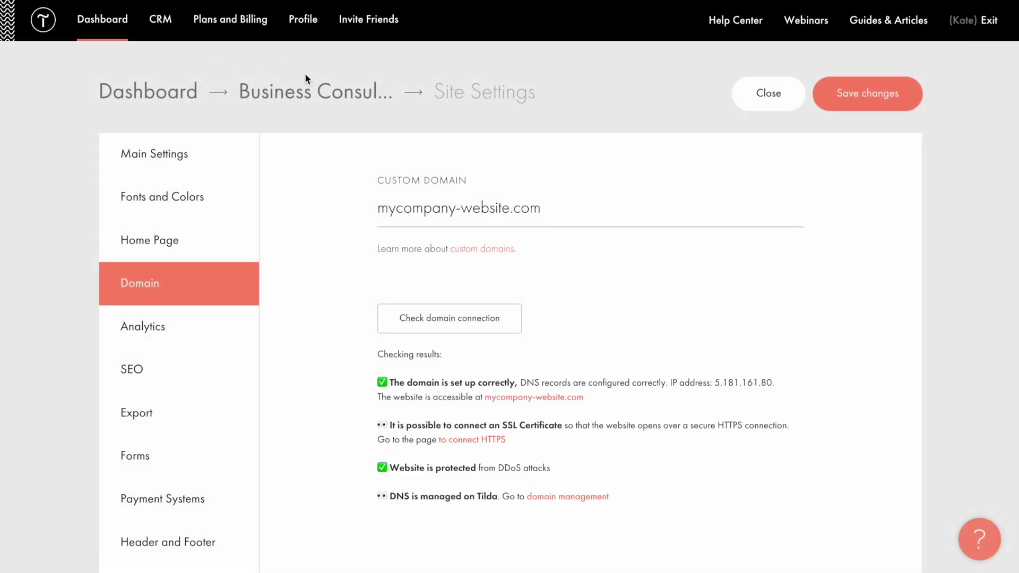
left_click(316, 96)
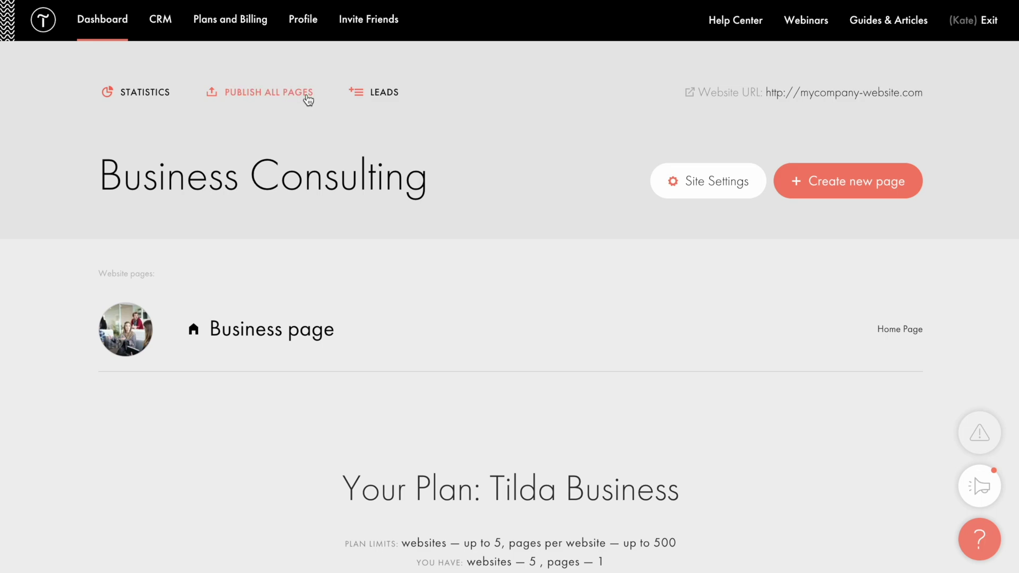
left_click(268, 97)
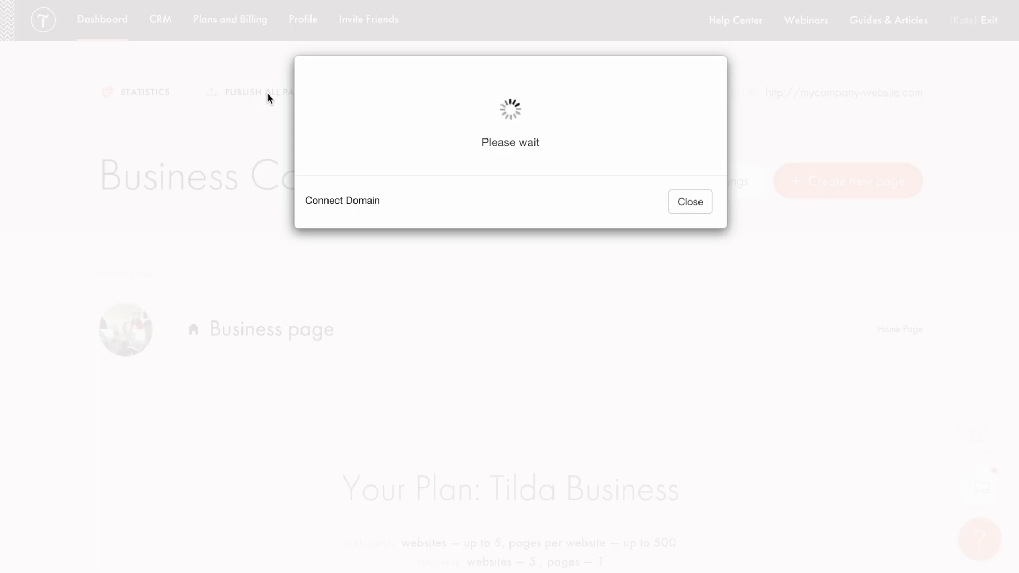
left_click(691, 299)
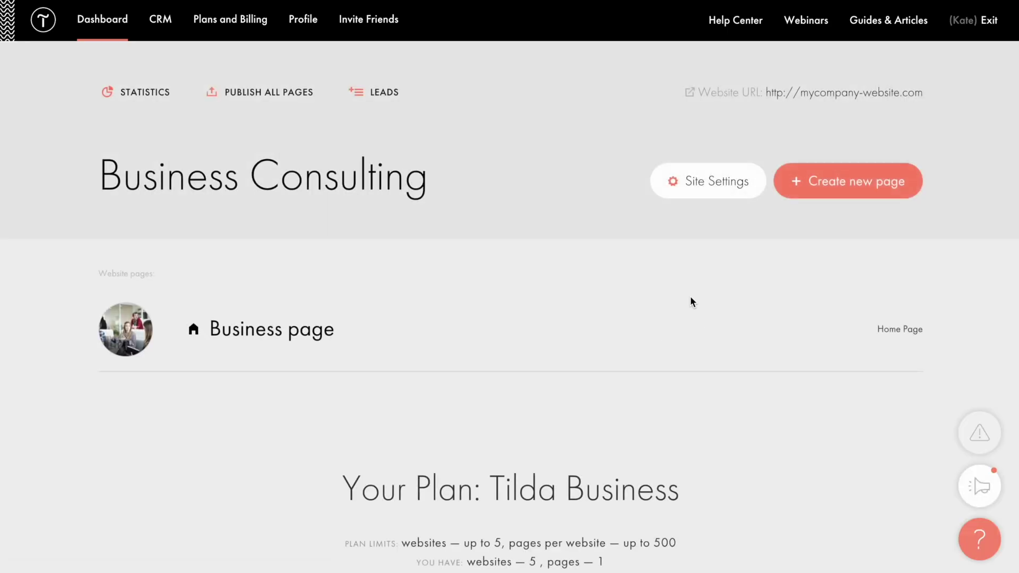
- Check in the site settings which page is selected as the website's home page
left_click(710, 183)
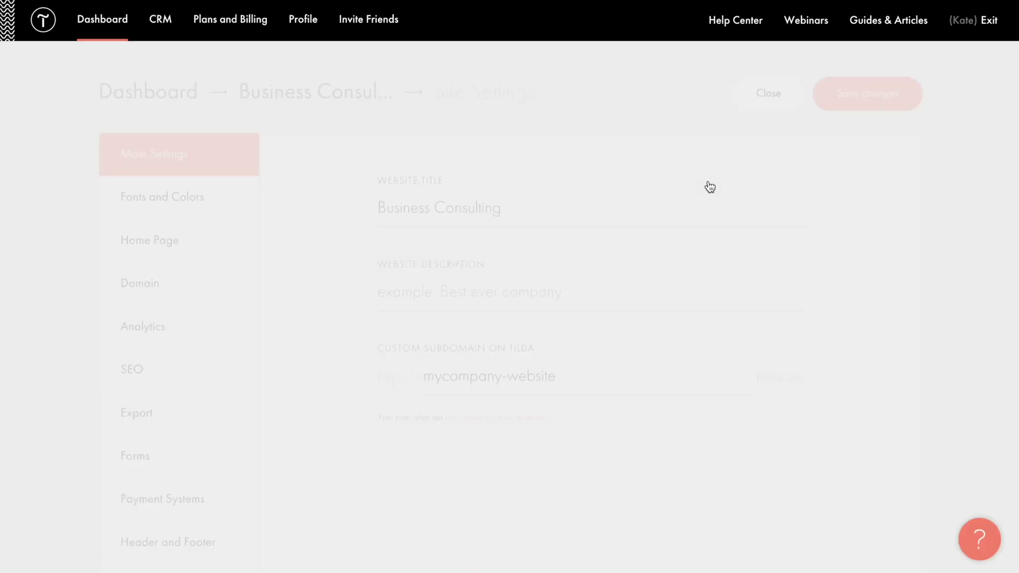
left_click(157, 240)
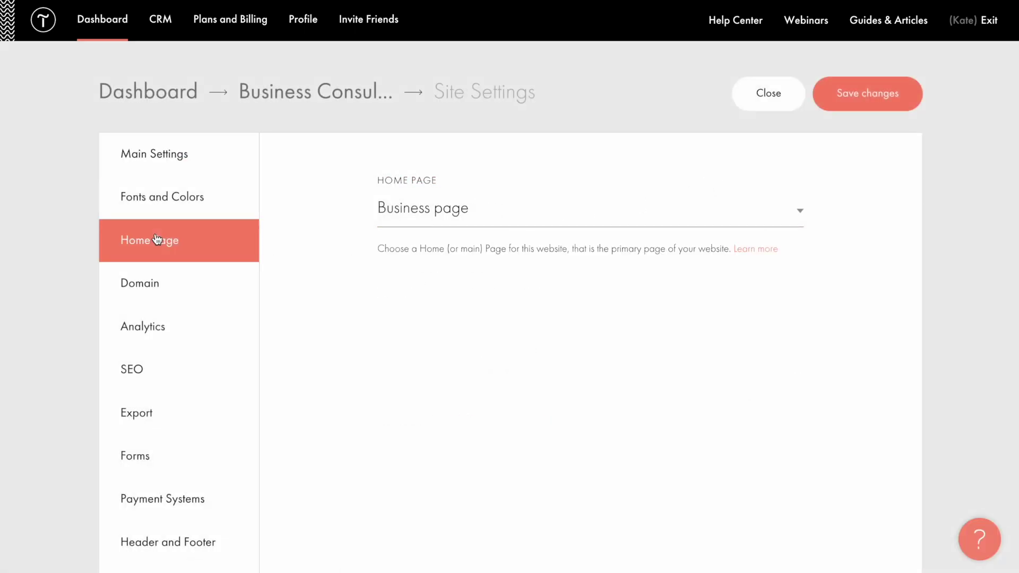
left_click(801, 216)
left_click(803, 217)
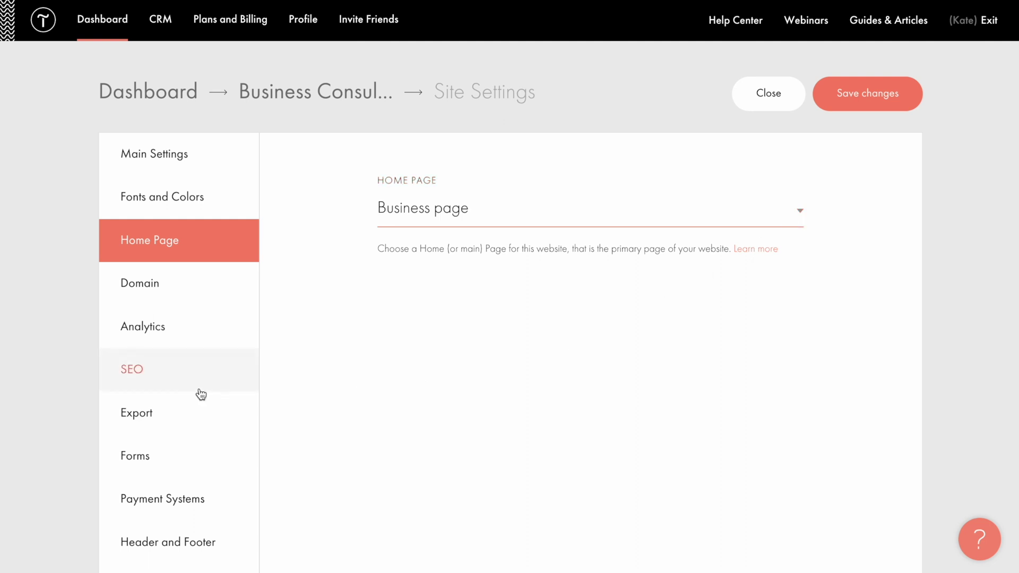
- Enable the secure HTTPS connection for mycompany-website.com, refresh the certificate status and return to the domain settings
left_click(132, 373)
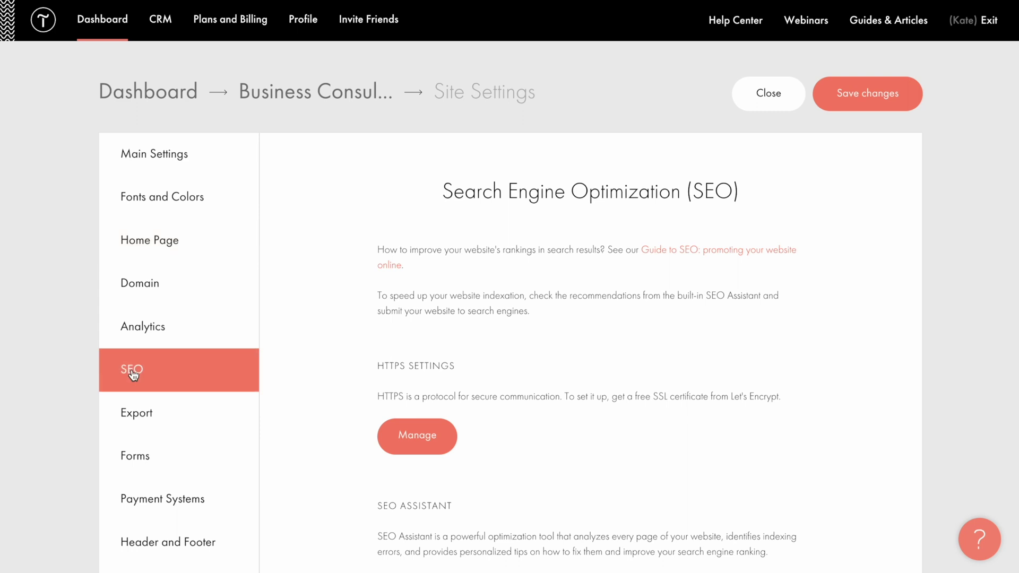
left_click(418, 438)
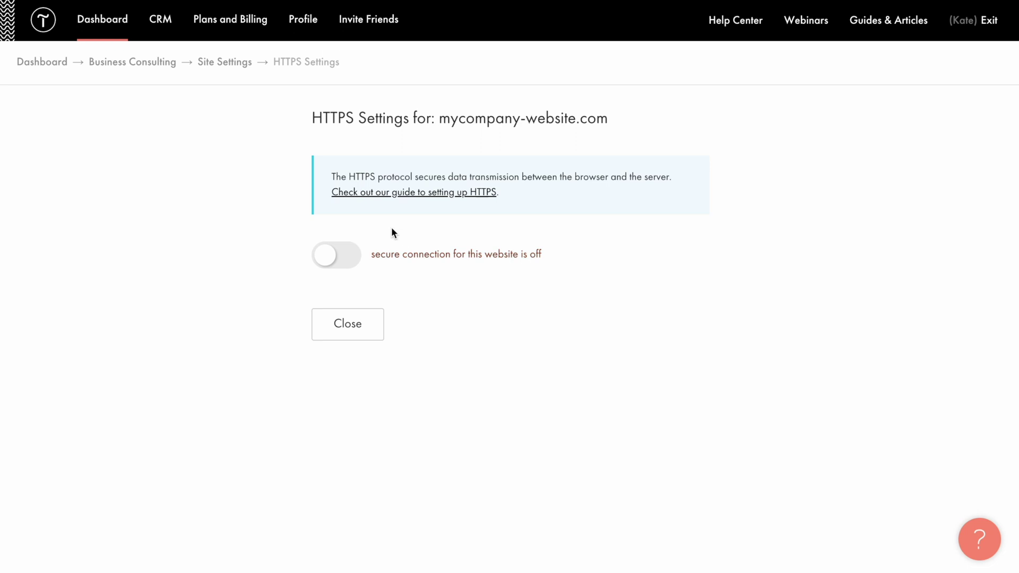
left_click(329, 257)
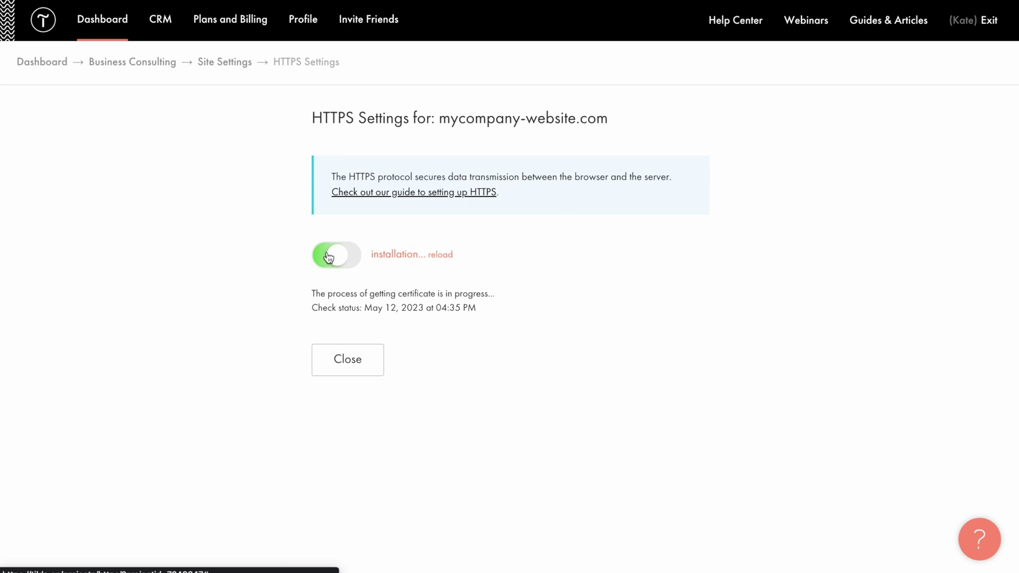
left_click(444, 259)
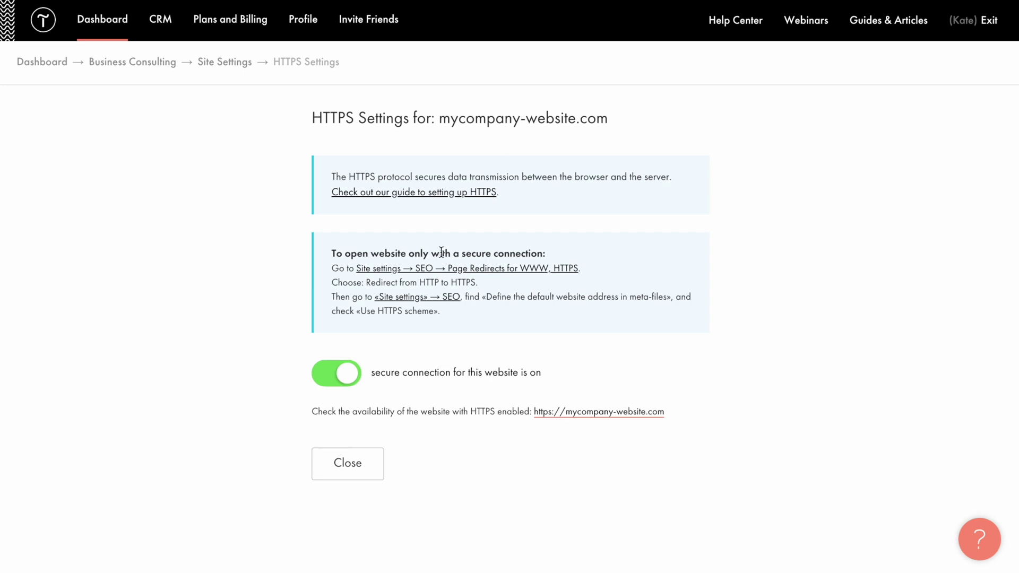
left_click(352, 470)
left_click(147, 288)
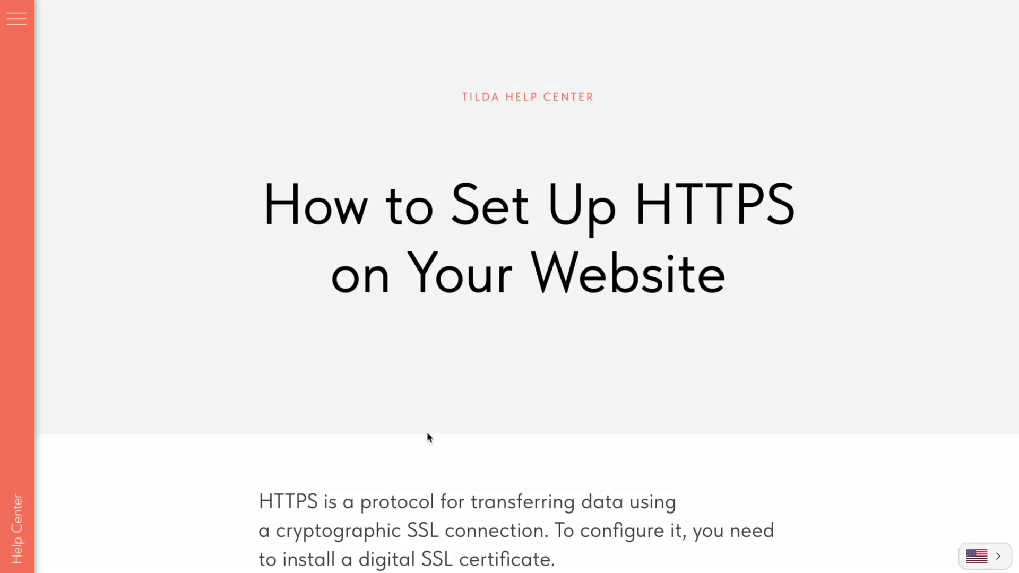
- Skim the Tilda Help Center guides on setting up HTTPS, creating custom domain mail and connecting a domain name
scroll(427, 431, "down", 7)
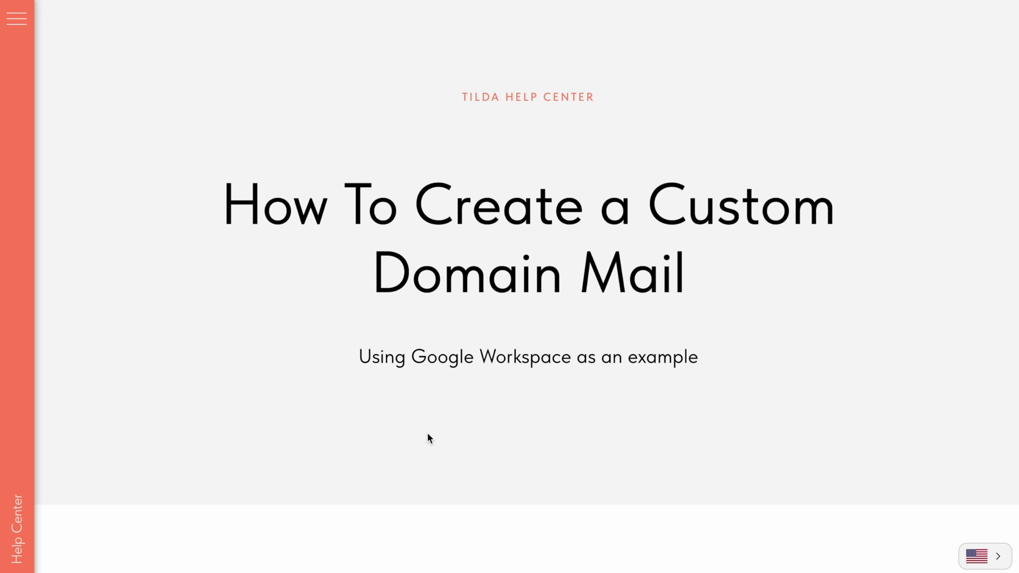
scroll(428, 434, "down", 10)
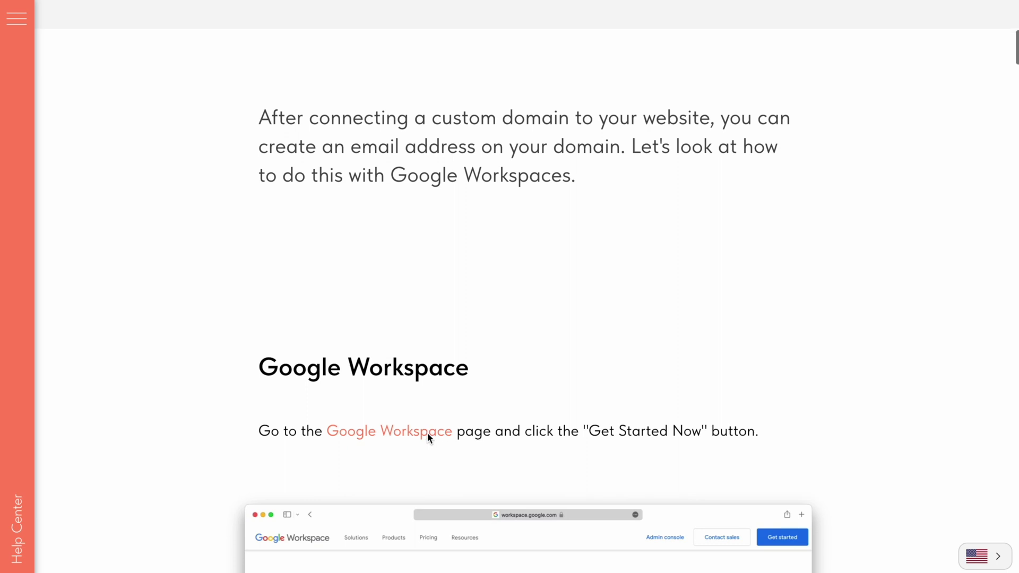
scroll(428, 436, "down", 1)
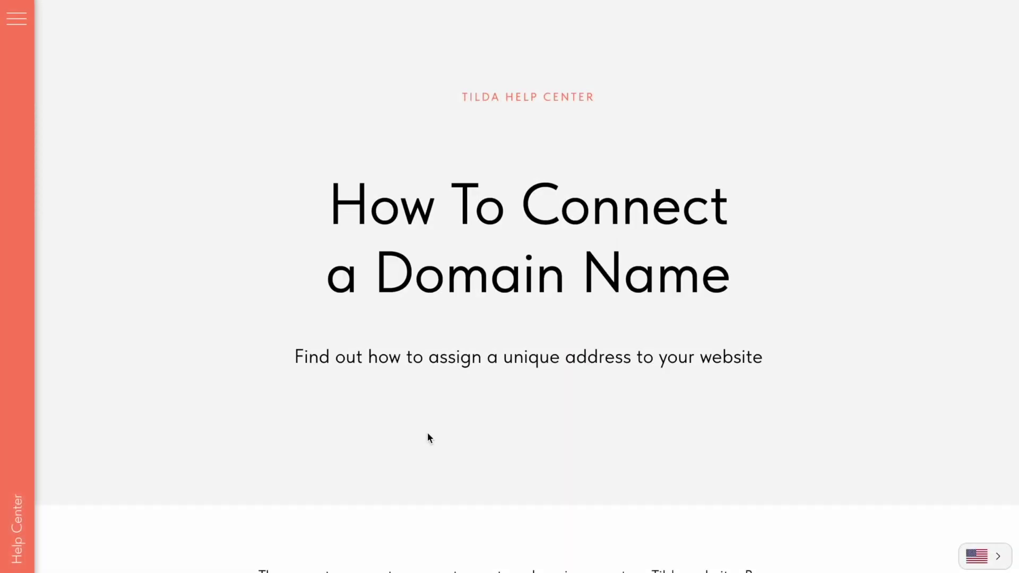
scroll(429, 437, "down", 3)
scroll(430, 437, "down", 2)
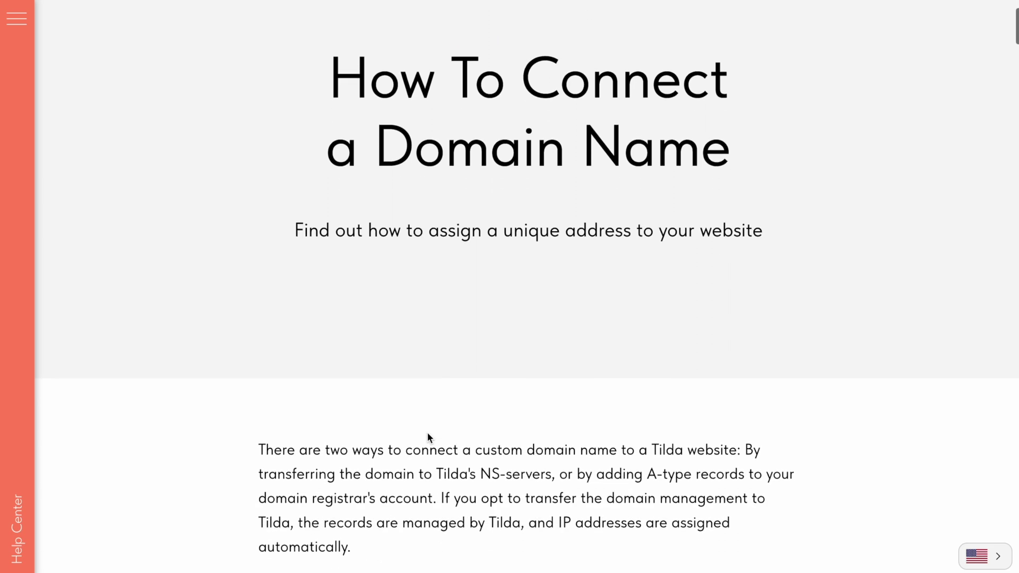